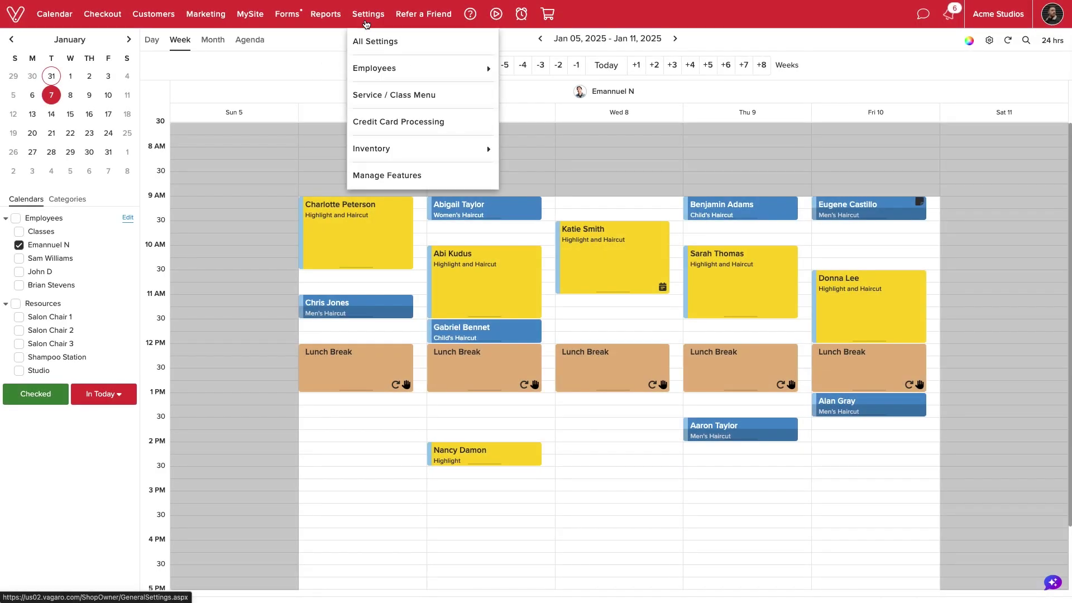
Activate the Online Shopping Cart at $10/mo from Settings under Things We Sell.
click(368, 14)
scroll(78, 335, down, 5)
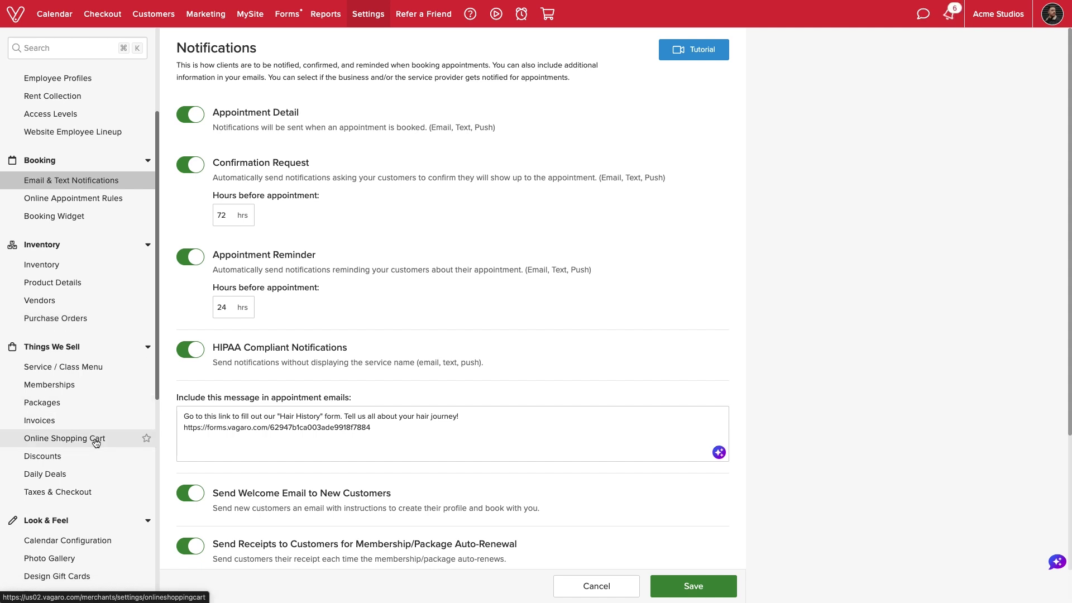
click(96, 443)
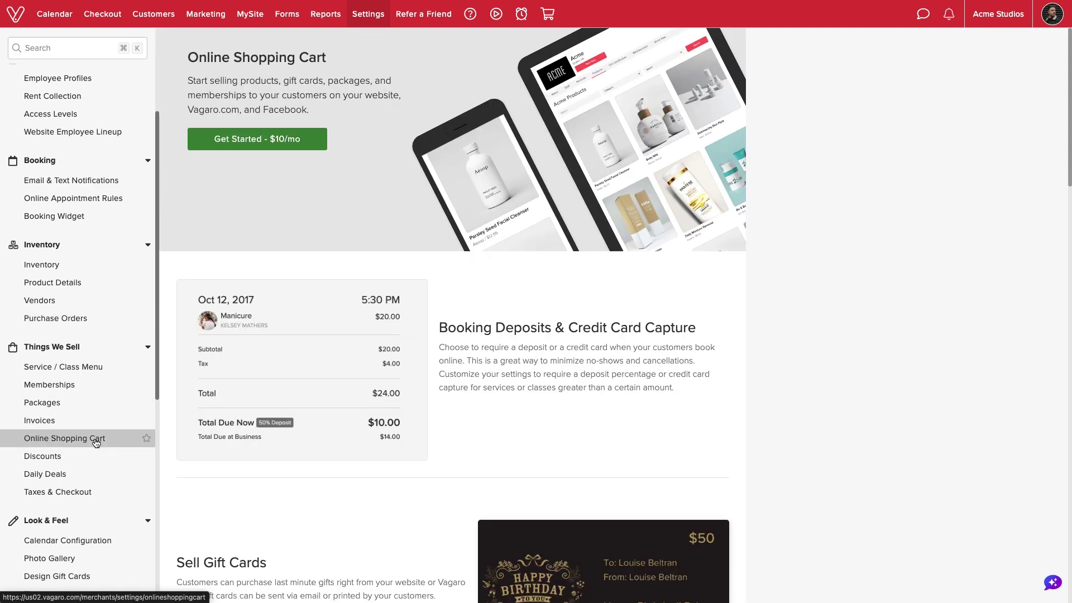
click(299, 148)
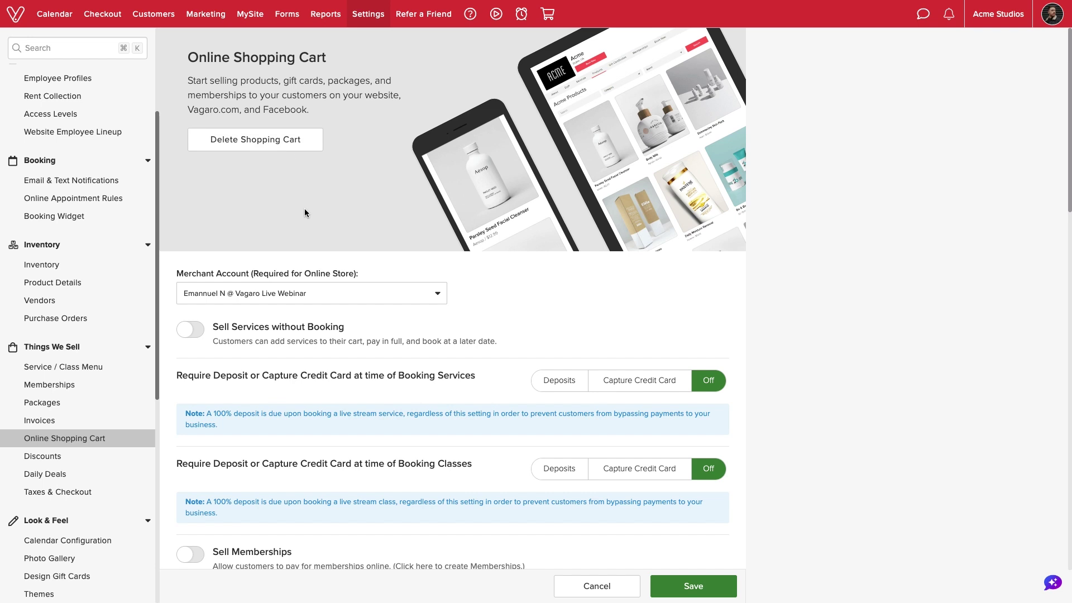
click(313, 304)
Link the Vagaro University x MySite merchant account and enable Sell Services without Booking.
click(330, 309)
click(199, 333)
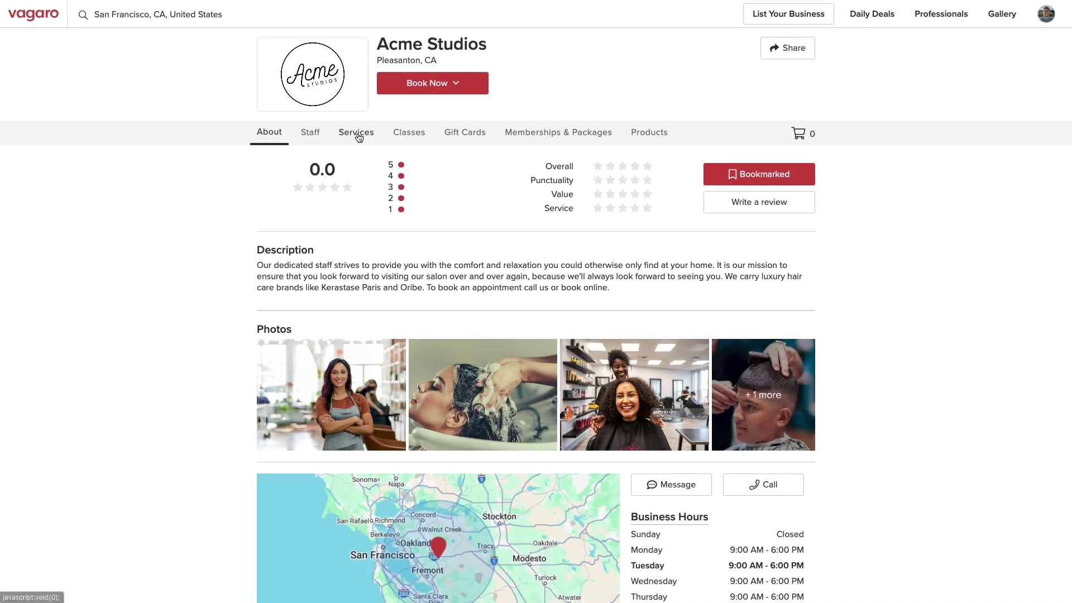
click(359, 138)
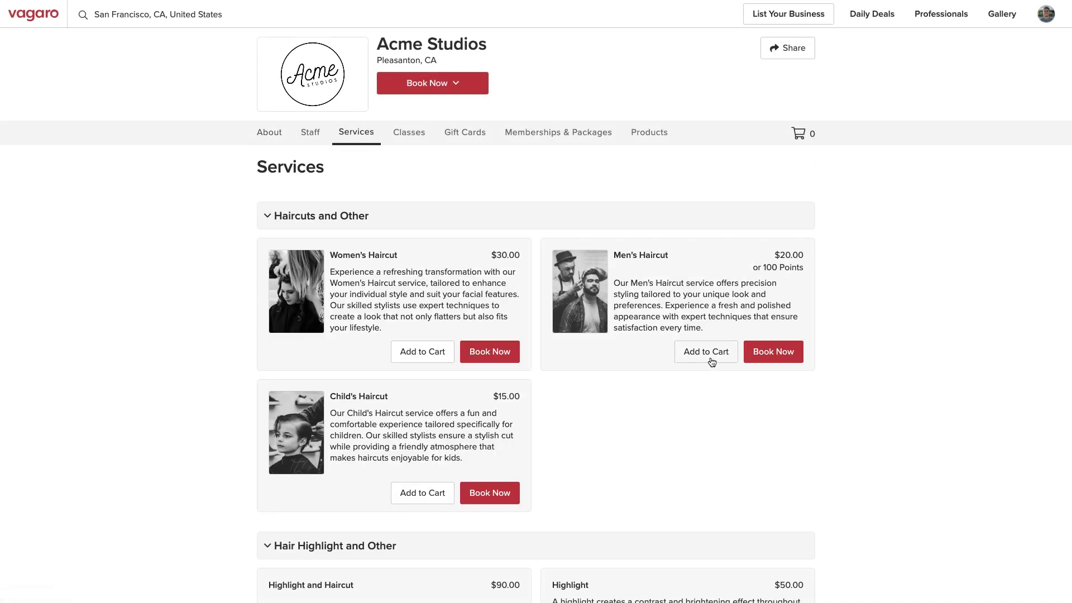
Add Men's Haircut to the cart, view purchased packages, and require deposits for service bookings.
click(714, 361)
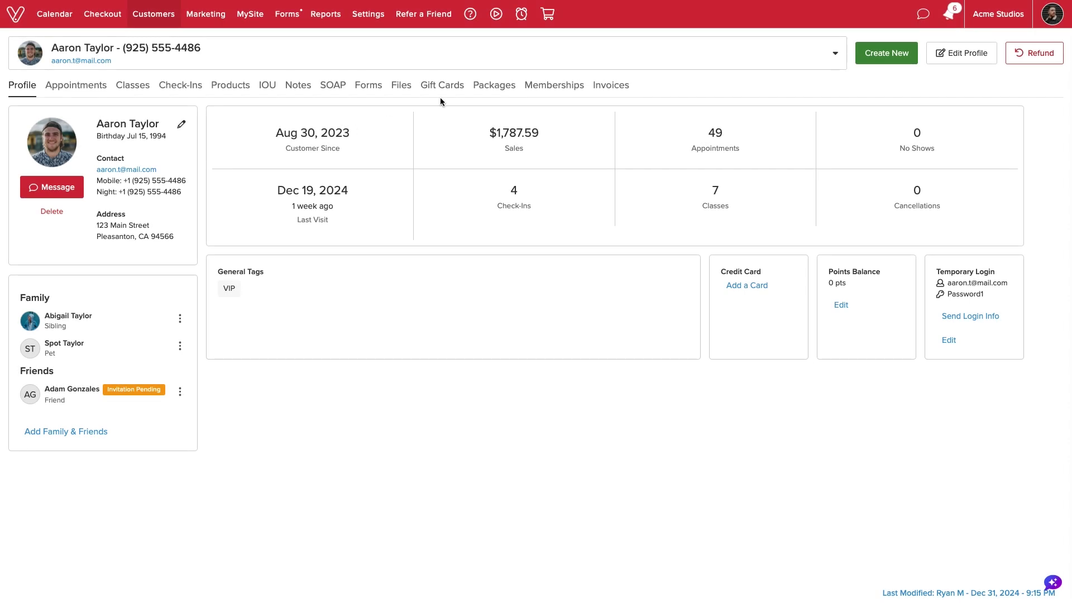
click(493, 85)
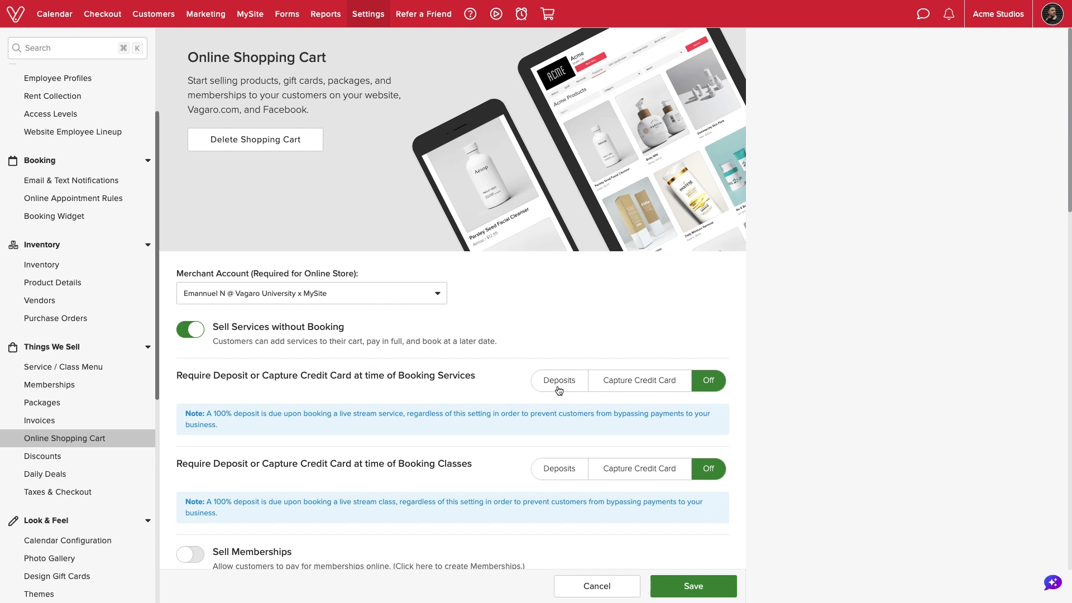
click(559, 380)
Set a 50% service deposit on bookings of $1 or more for new and old customers.
scroll(555, 389, down, 2)
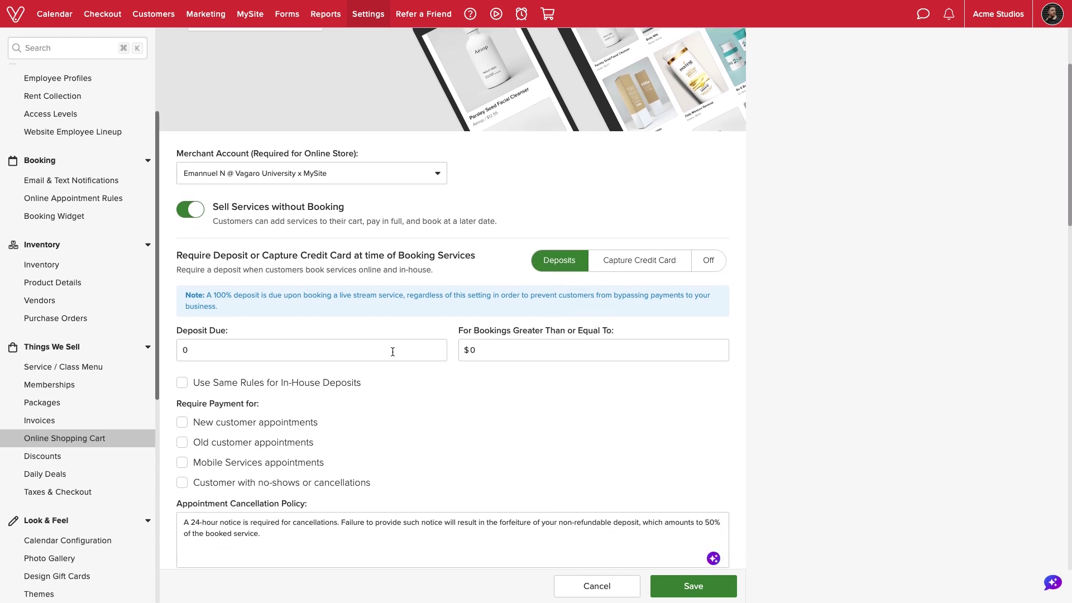
click(392, 352)
text(50)
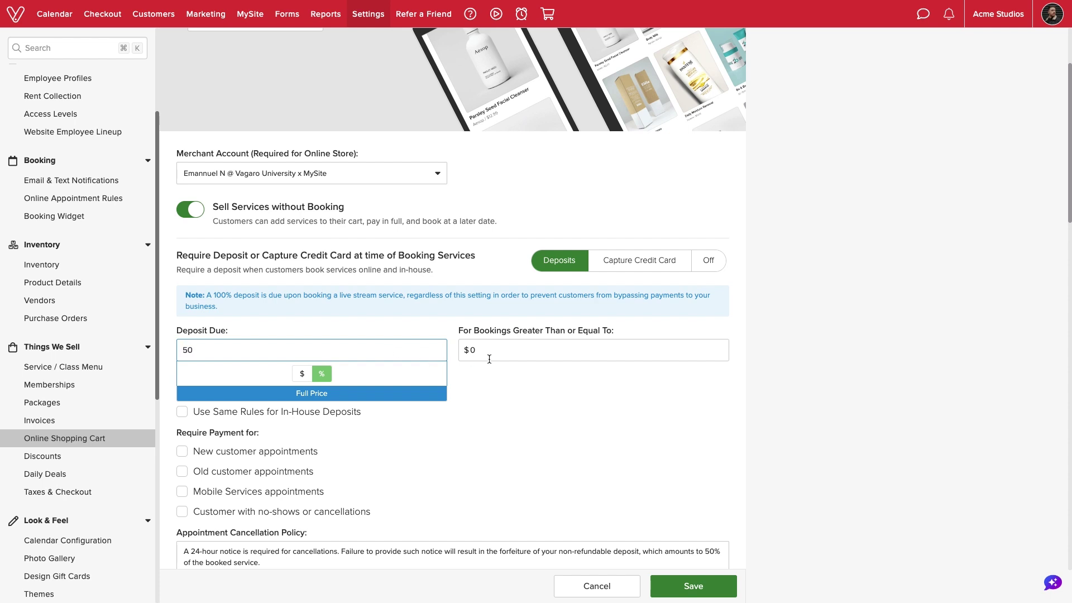
click(489, 359)
text(1)
click(182, 422)
click(182, 443)
Require a 50% class deposit on bookings of $1 or more for new and old customers.
scroll(676, 381, down, 5)
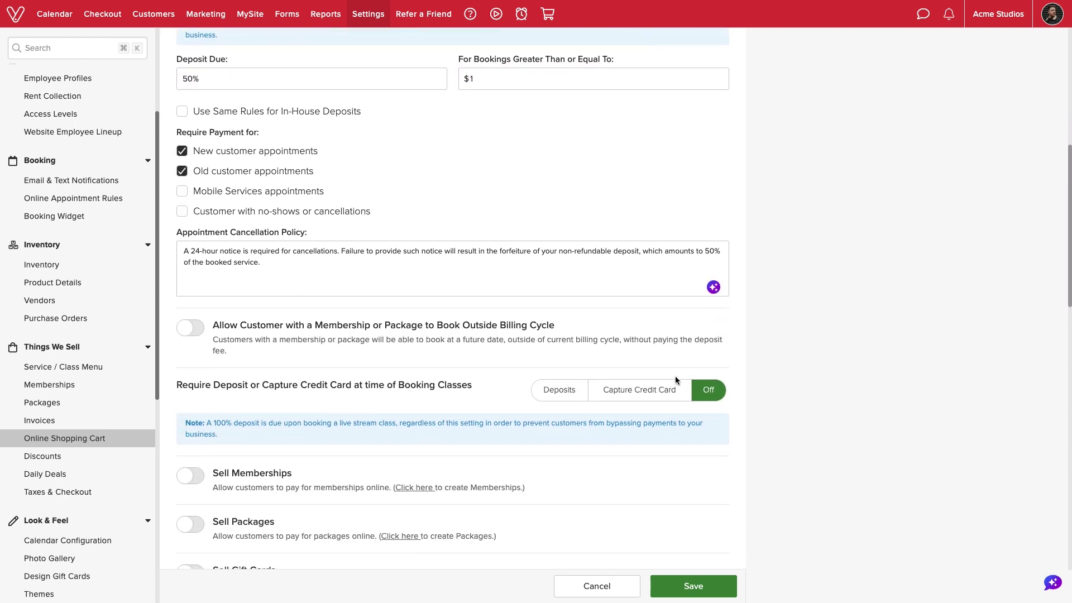
click(573, 395)
scroll(427, 425, down, 2)
click(363, 360)
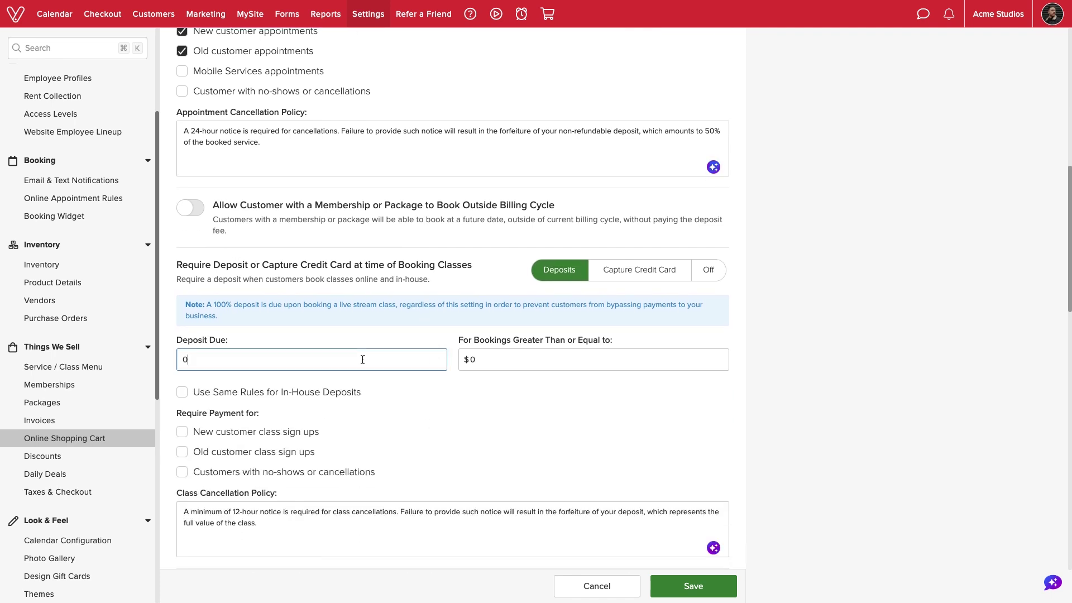
key(BackSpace)
text(50)
click(481, 363)
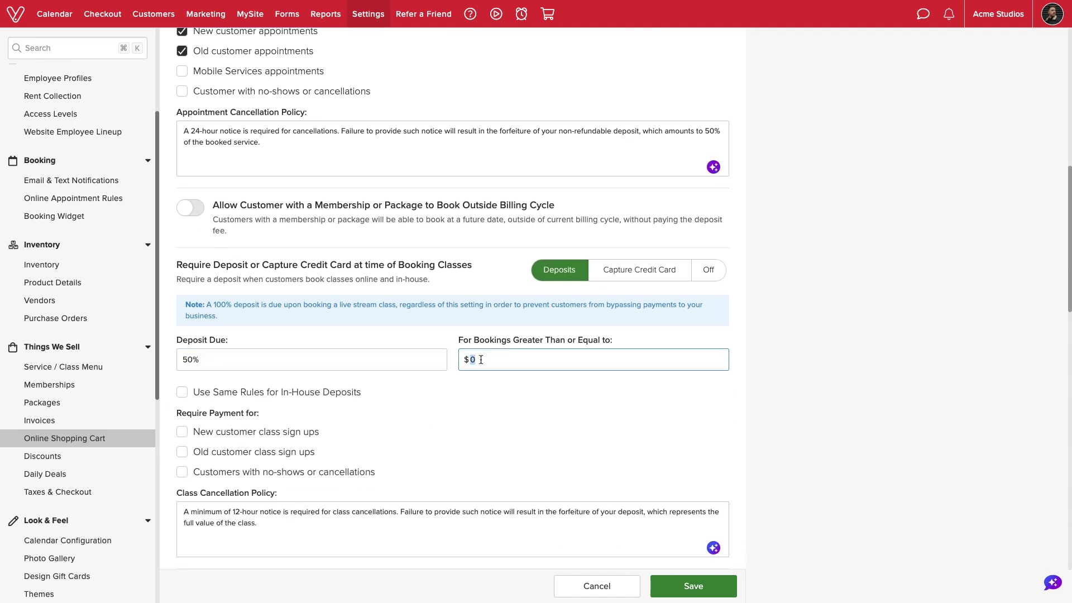
key(BackSpace)
text(1)
click(182, 432)
click(182, 452)
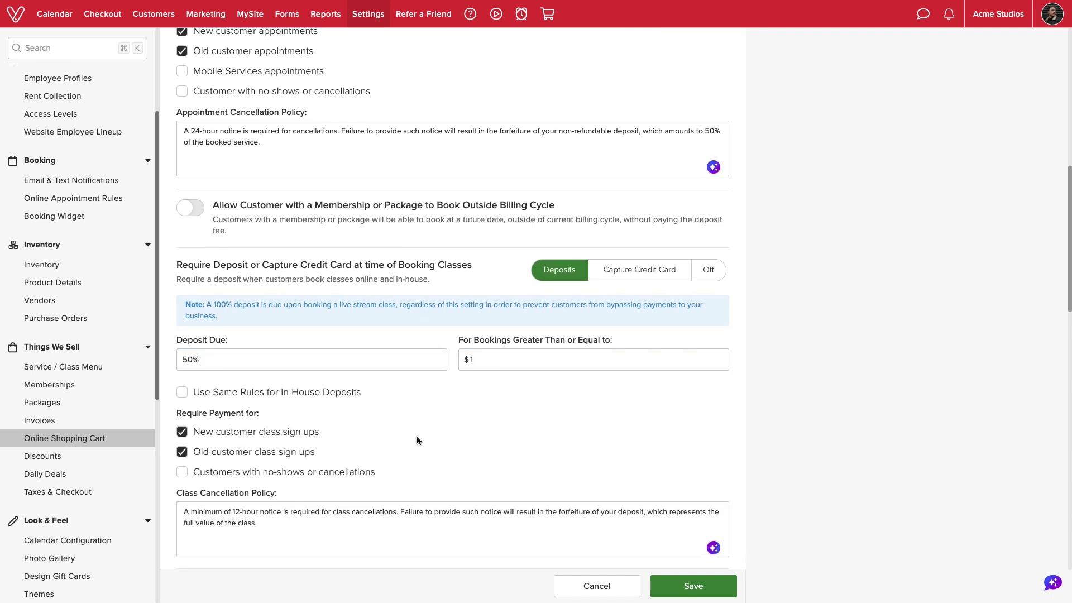
scroll(416, 437, down, 4)
Allow customers to buy memberships, packages and gift cards online.
scroll(418, 441, down, 3)
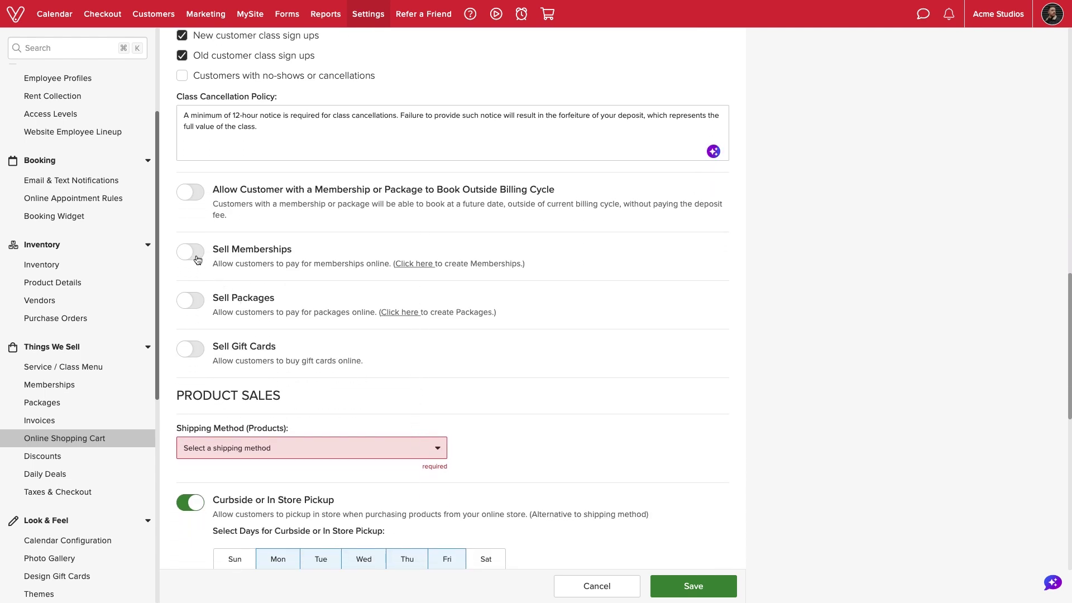
click(195, 254)
click(195, 300)
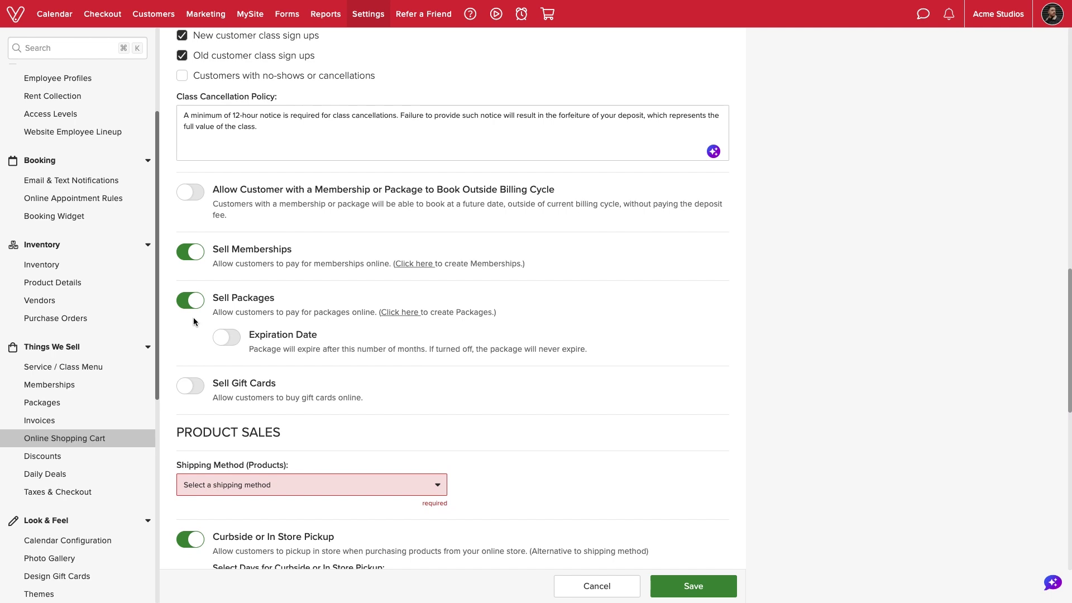
click(191, 386)
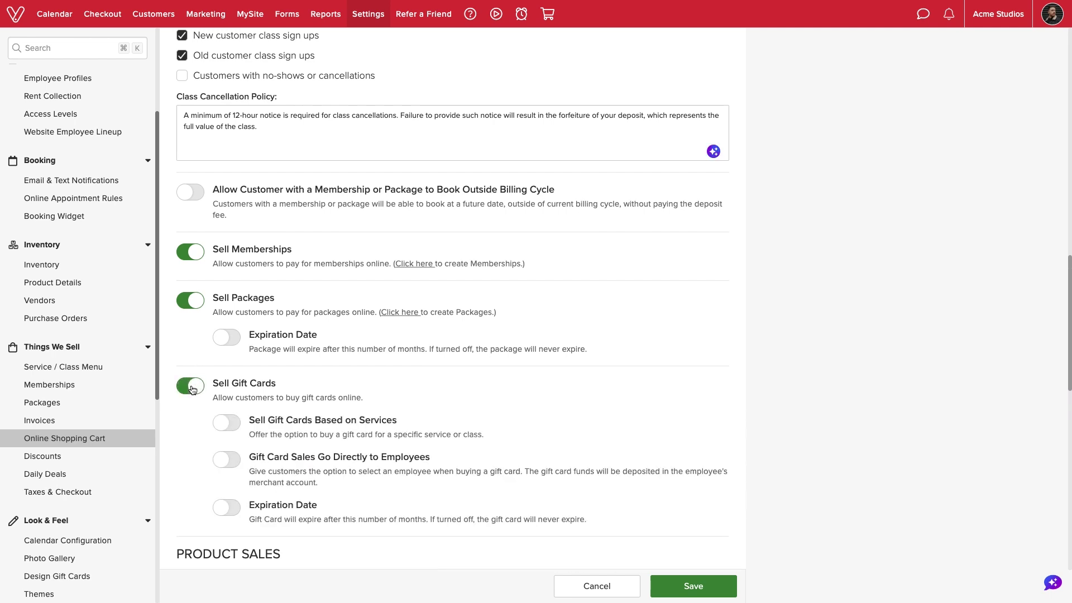
Base gift cards on specific services, route funds to chosen employees, and turn off expiration.
click(224, 425)
click(229, 461)
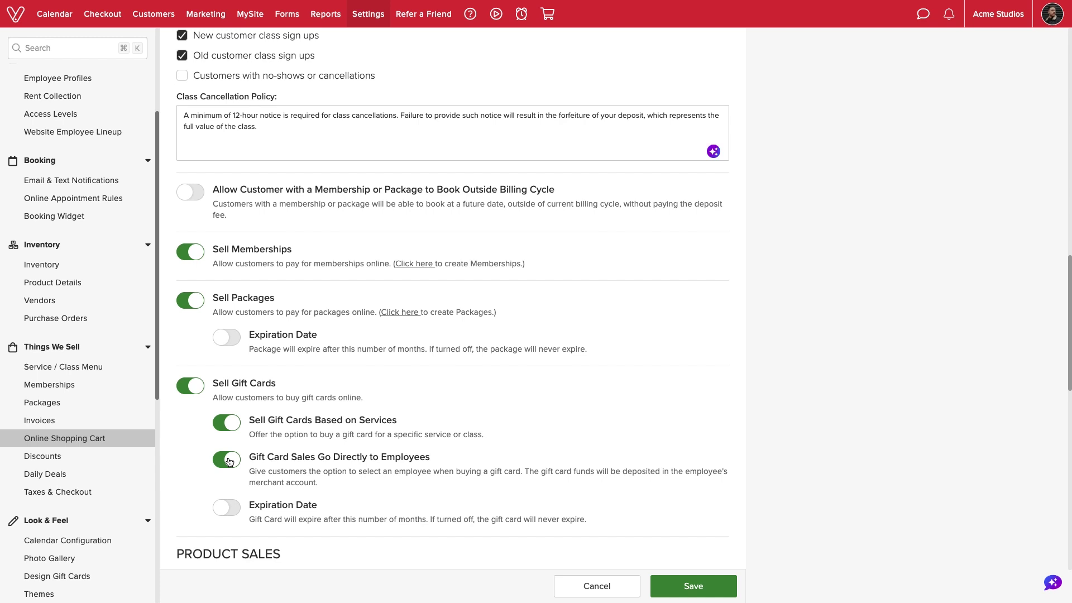
click(228, 509)
scroll(229, 512, down, 1)
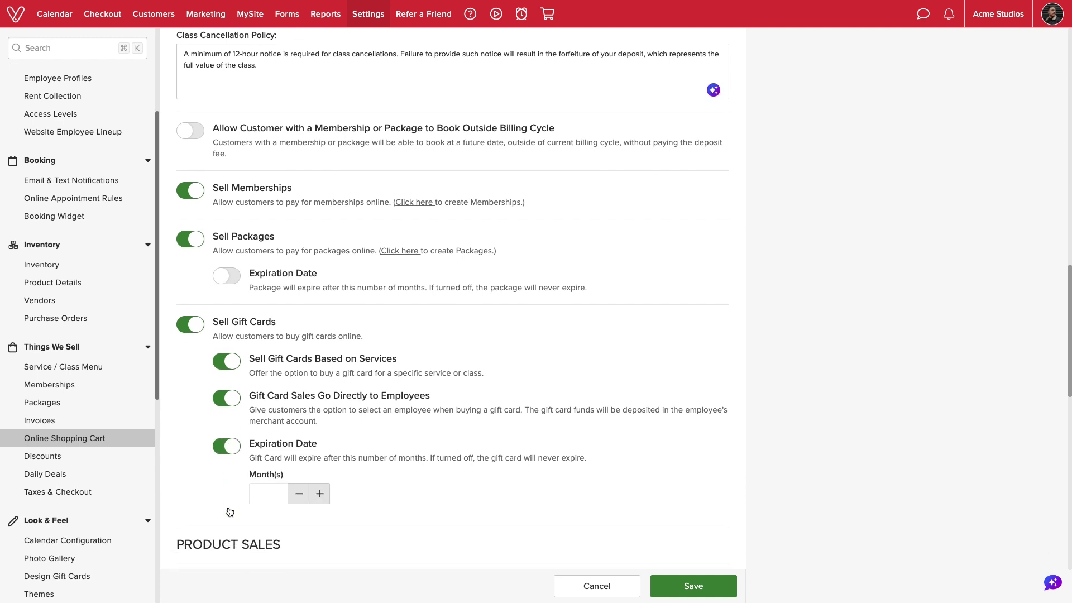
click(319, 490)
click(319, 490)
click(319, 489)
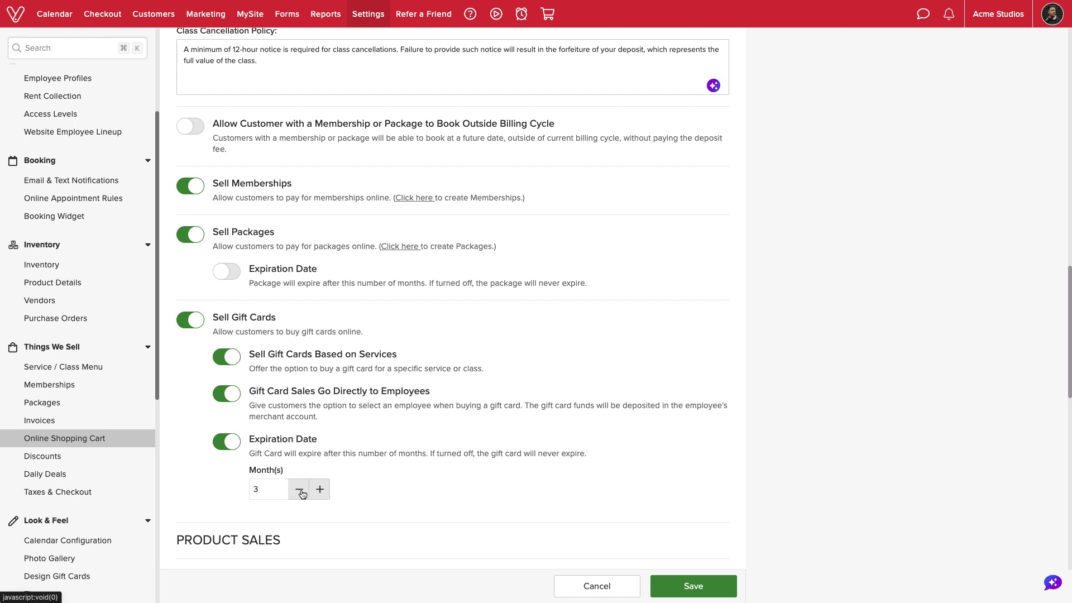
click(233, 448)
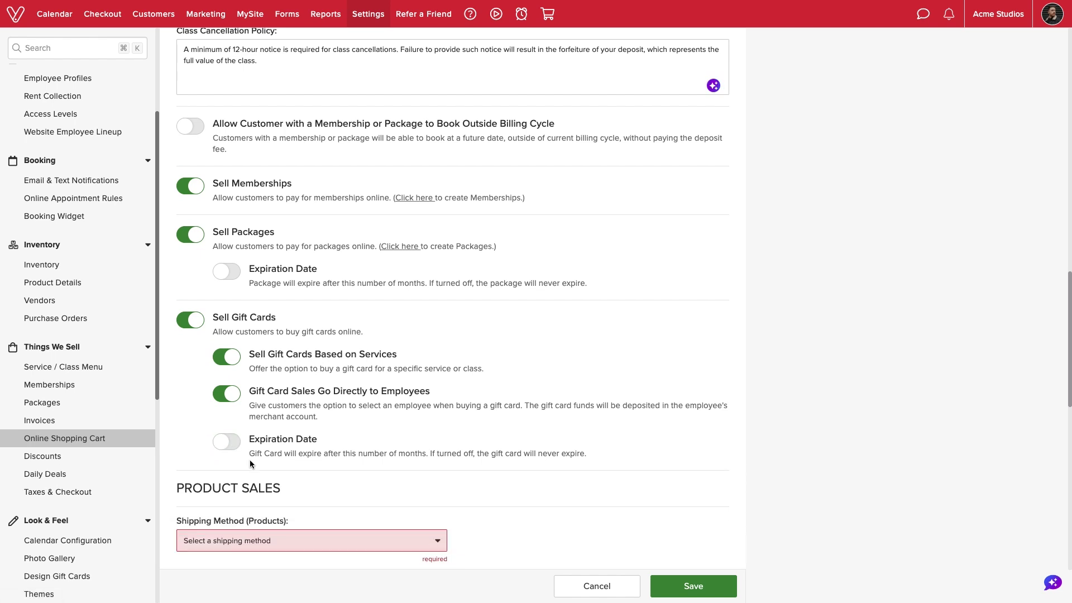
Choose UPS as the product shipping method and show UPS rates at checkout.
scroll(250, 461, down, 3)
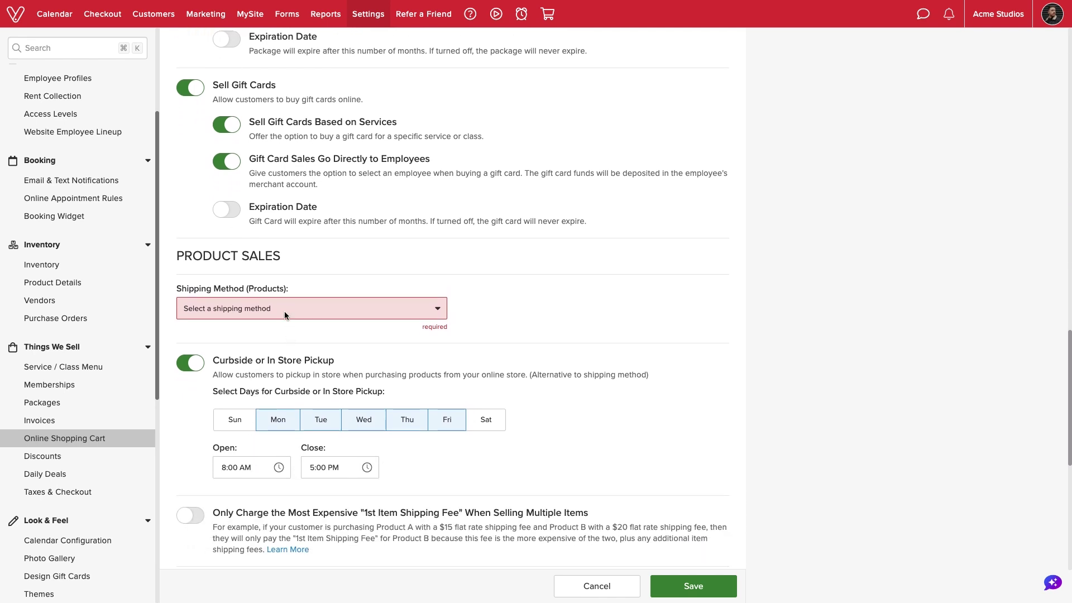
click(285, 311)
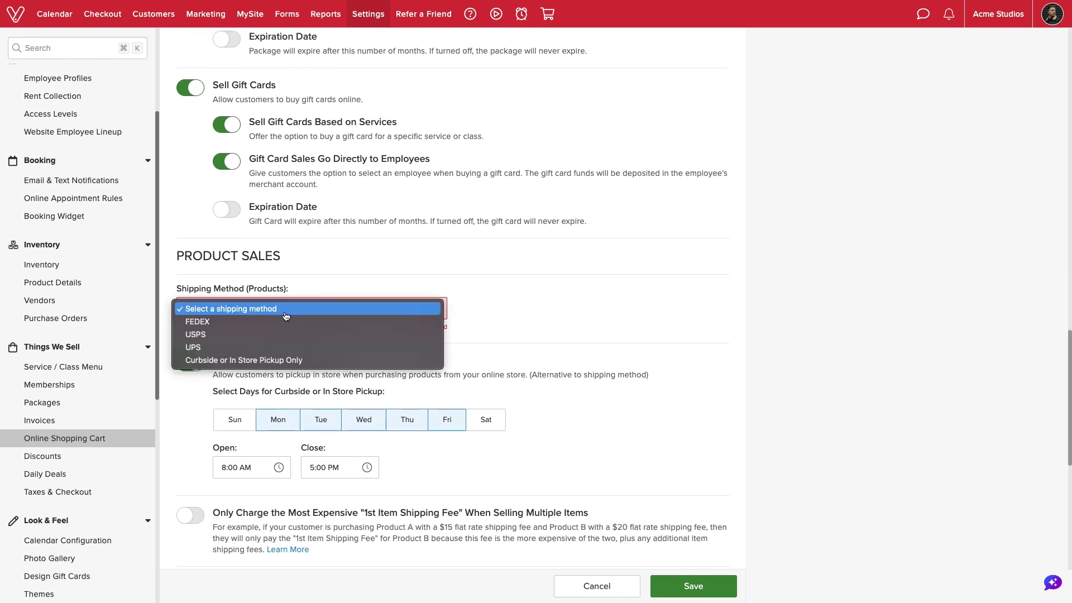
click(286, 347)
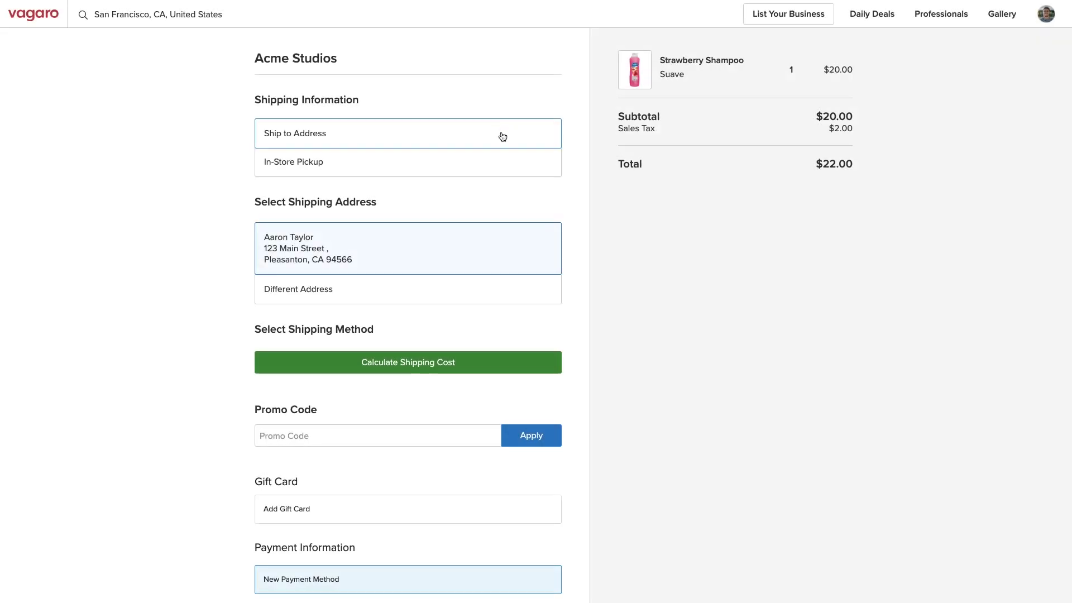
click(436, 364)
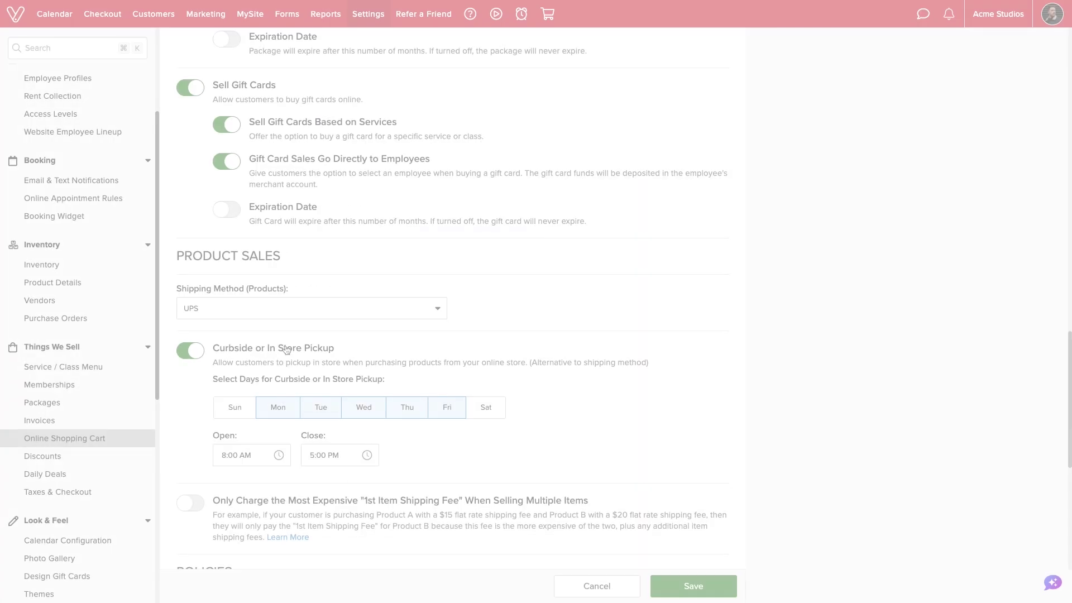
scroll(286, 349, down, 2)
scroll(286, 350, down, 2)
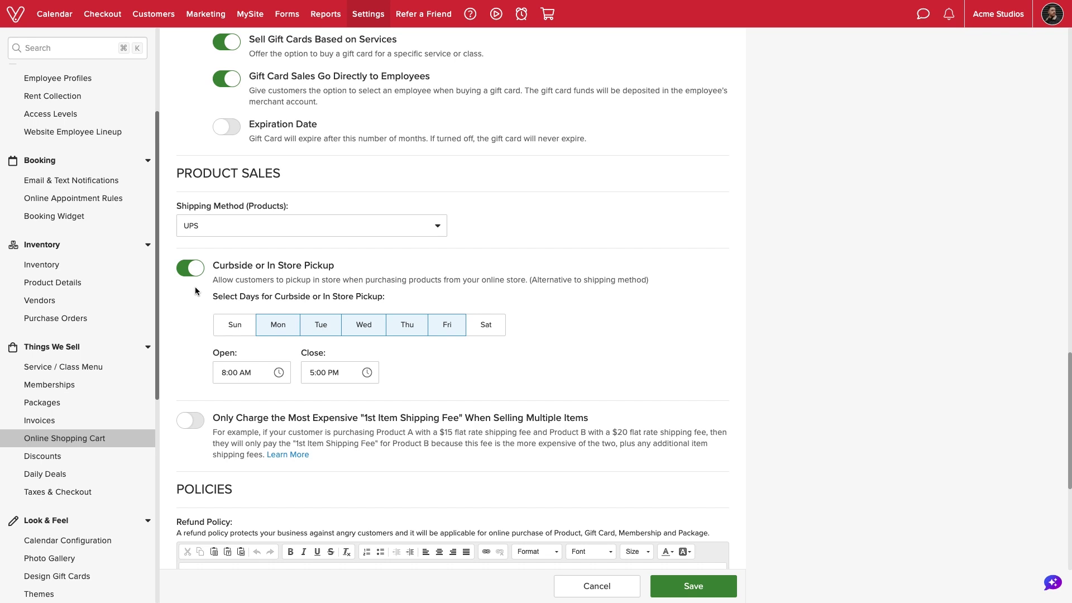
scroll(195, 286, down, 3)
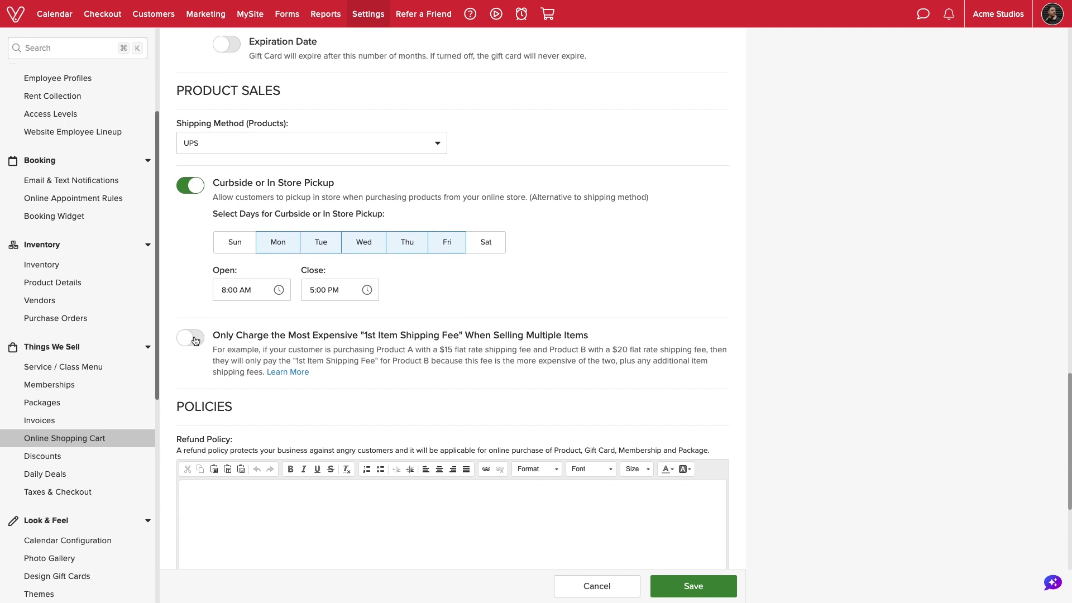
click(196, 341)
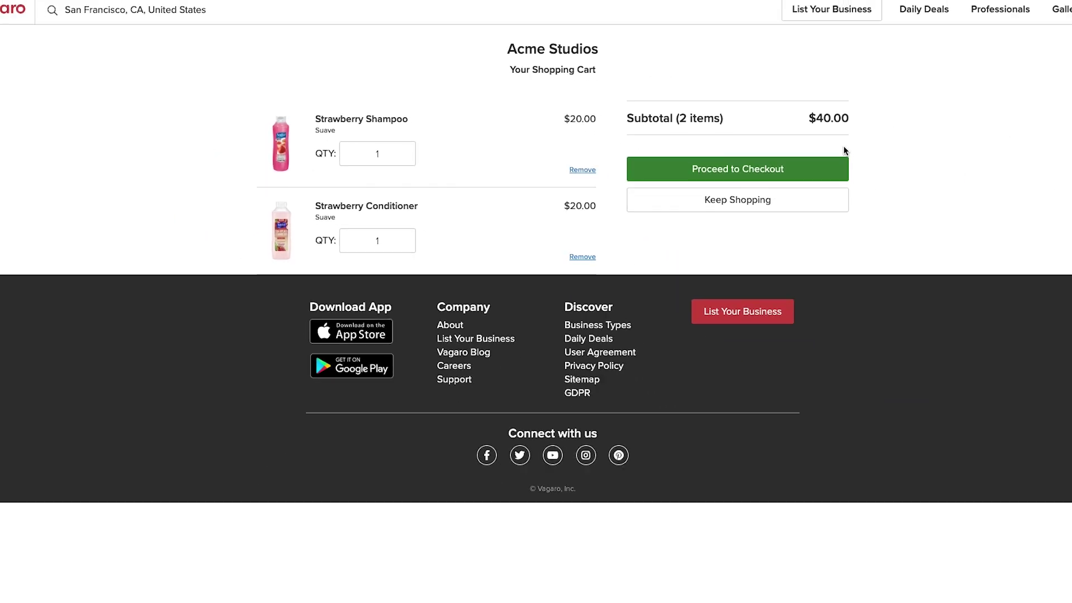
click(1033, 268)
click(486, 136)
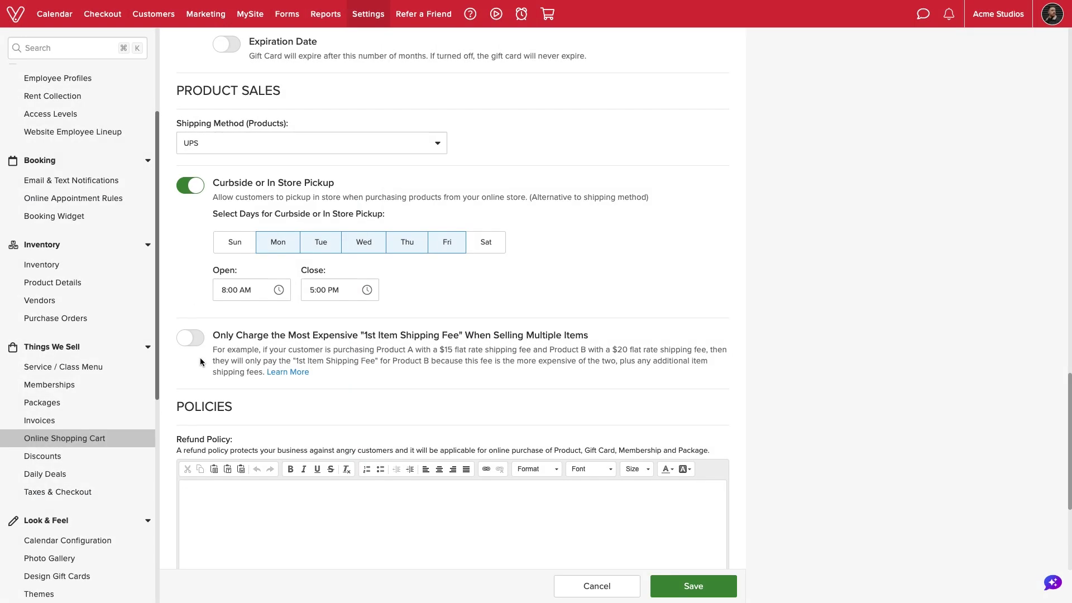
scroll(200, 357, down, 5)
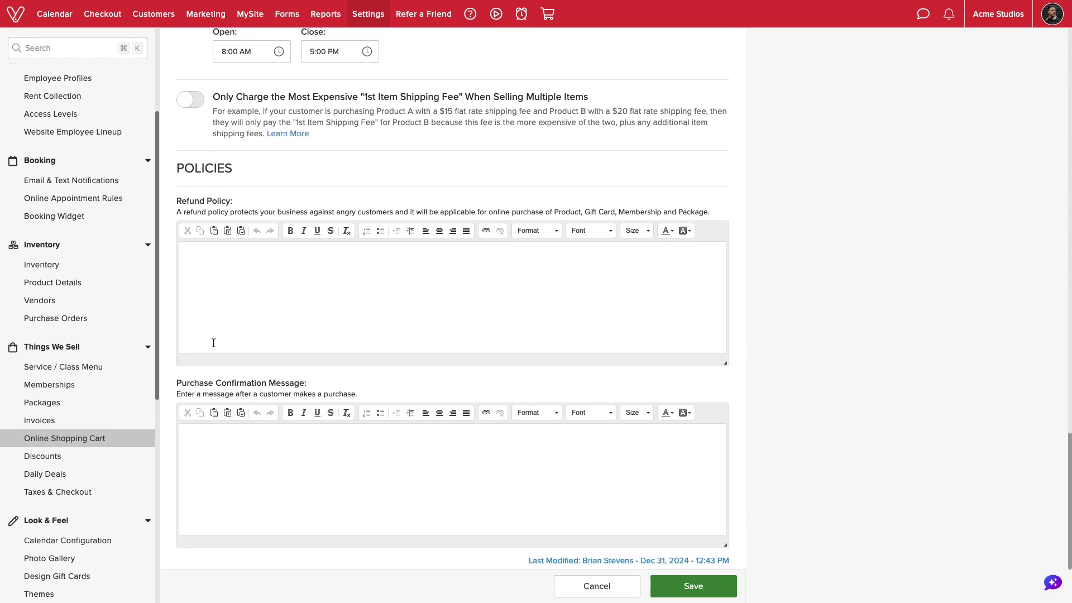
Enter the 'All sales are final. There are no refunds…' refund policy with checkout agreement.
click(240, 308)
text(All sales are fina)
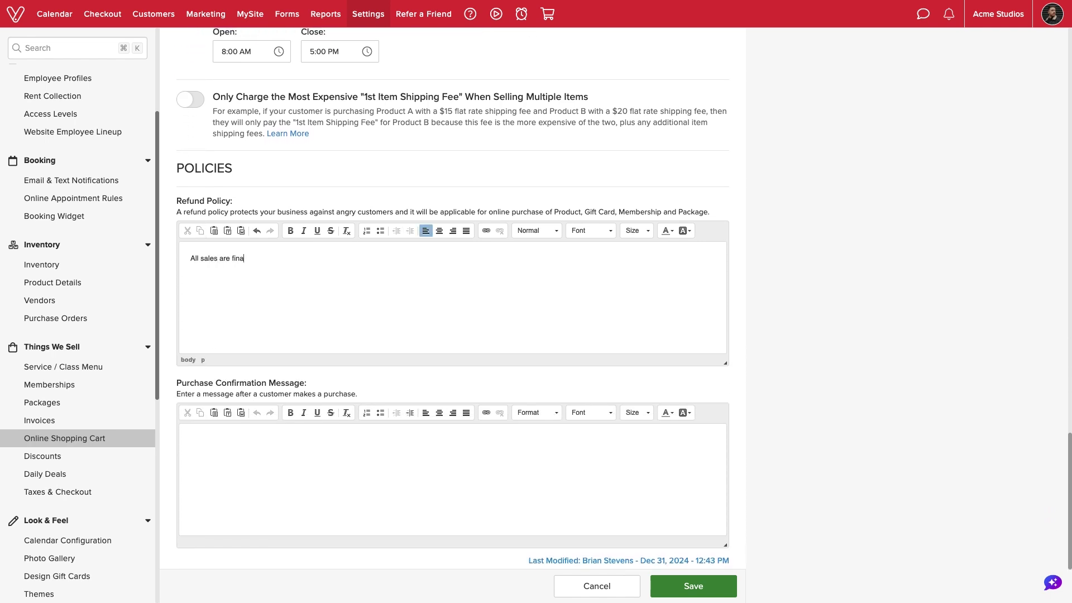
text(l. There are no refunds for purchased service)
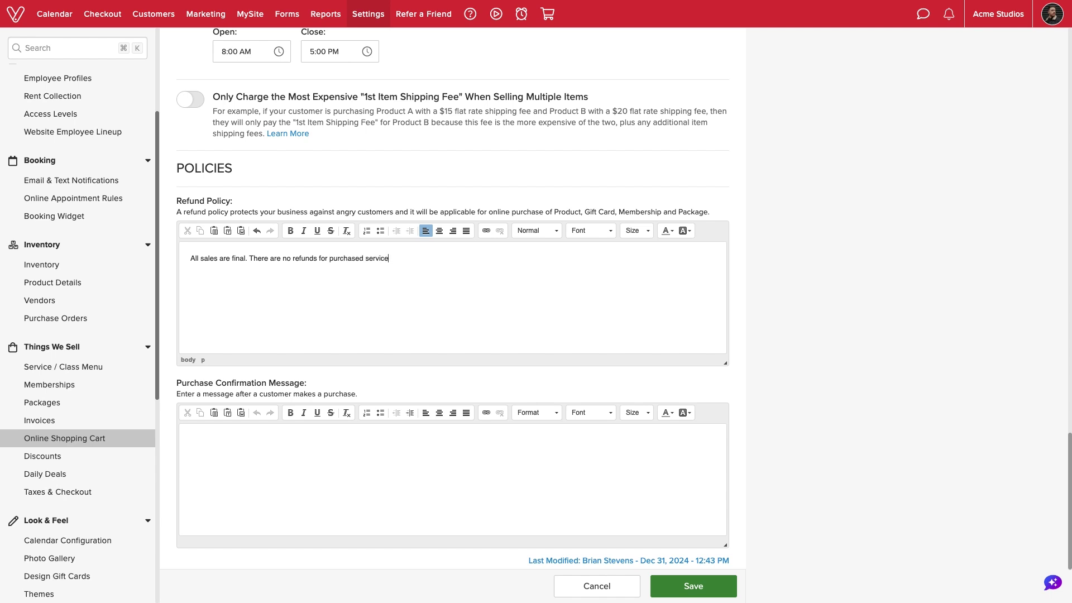
text(s, classes, a)
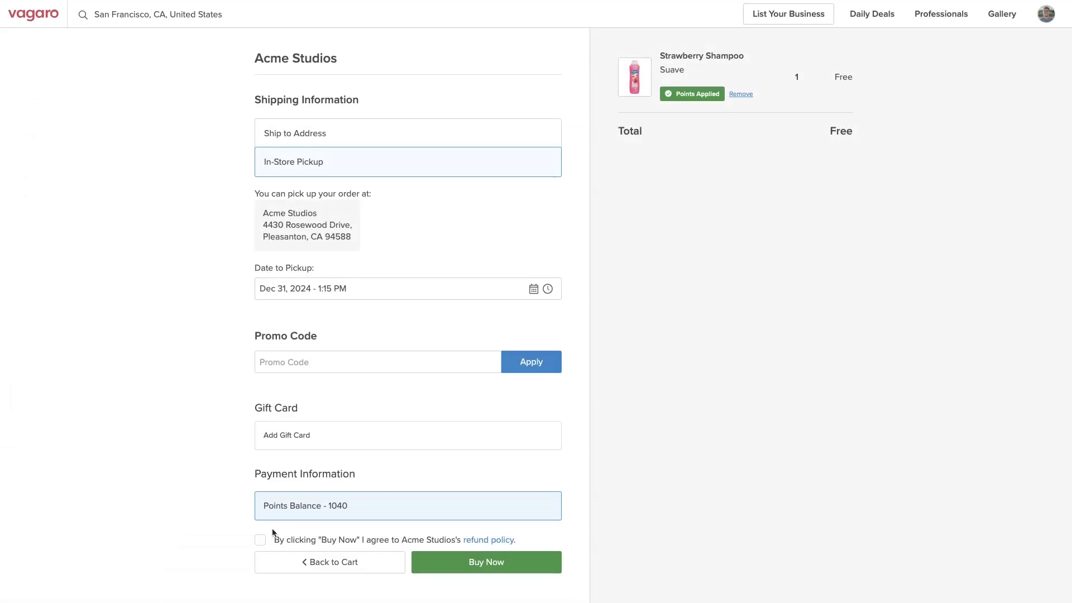
click(260, 540)
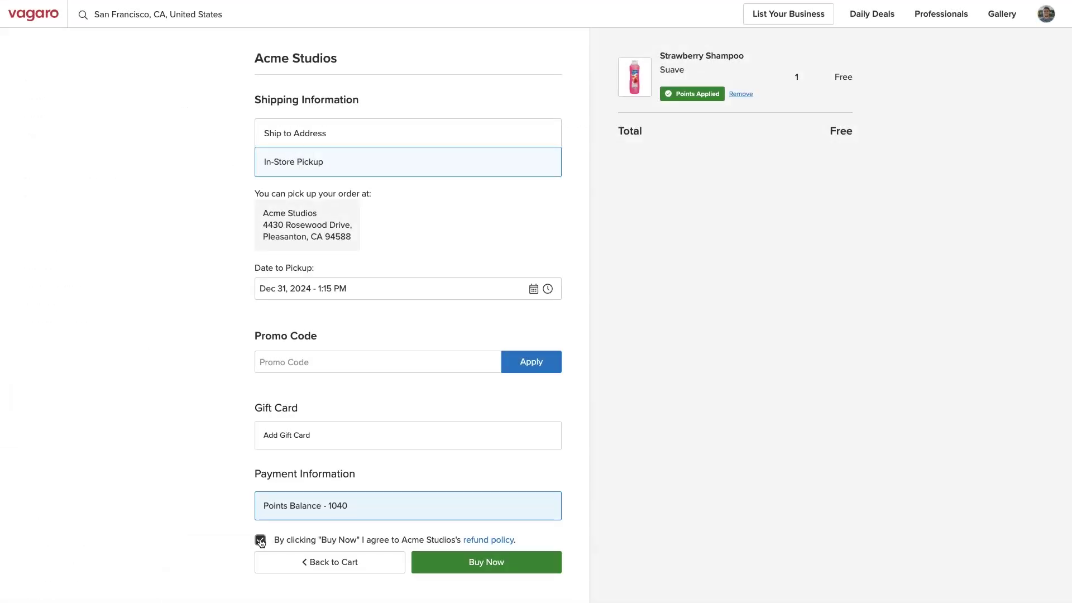
click(481, 540)
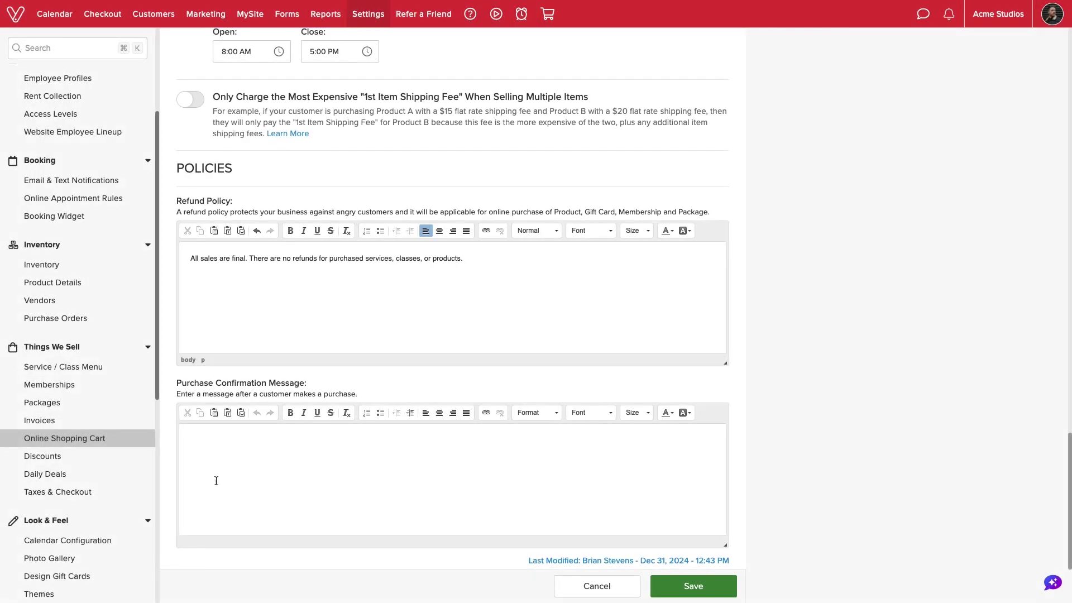
Add the 'Thank you for your purchase, we will see you soon!' confirmation message and save.
click(216, 480)
text(Thank you for your purchase, we will)
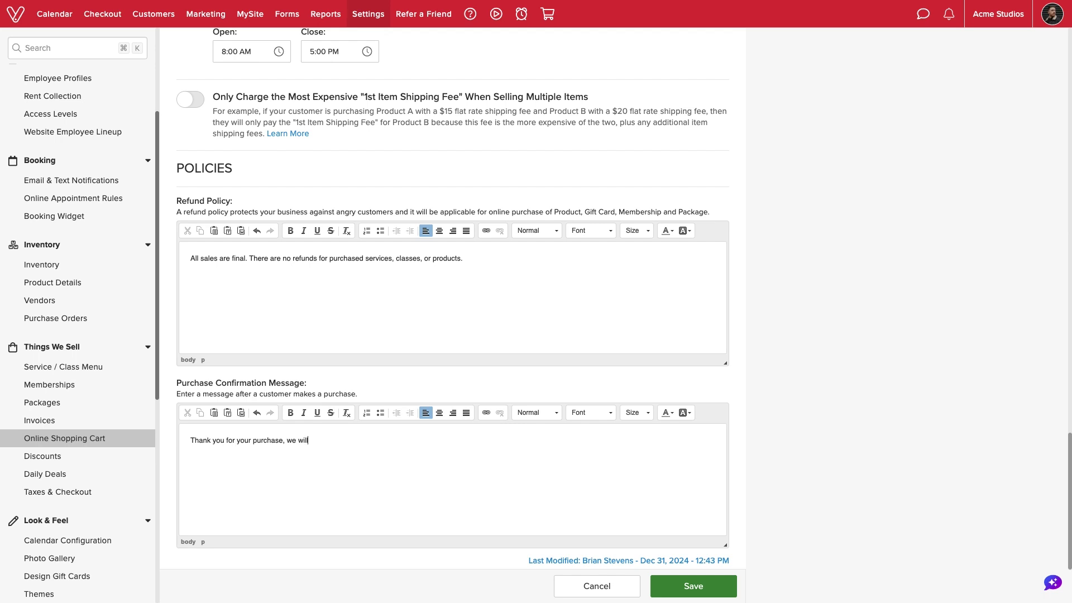
text( see you soon!)
click(706, 585)
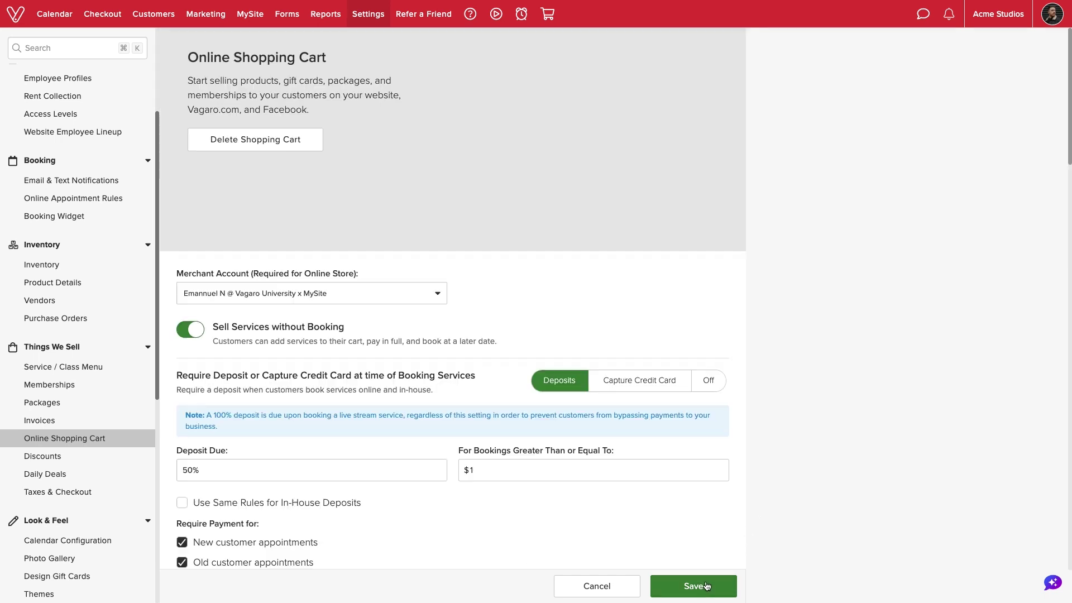